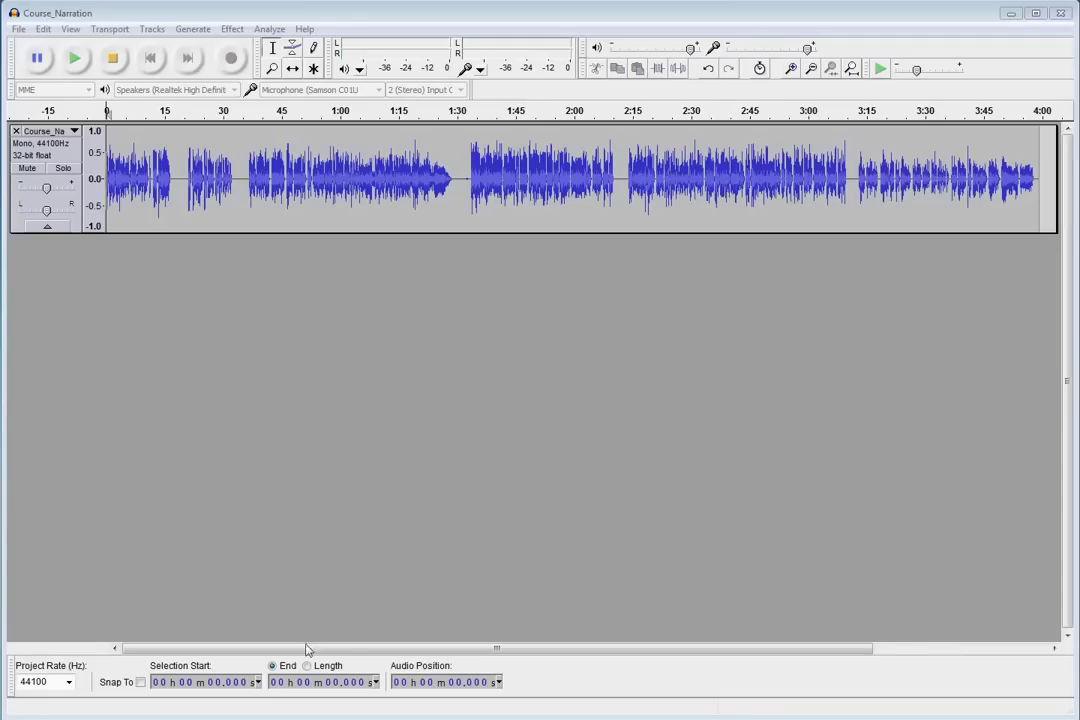
- Place the cursor at 18.062 s to mark the start of the first section
left_click(176, 181)
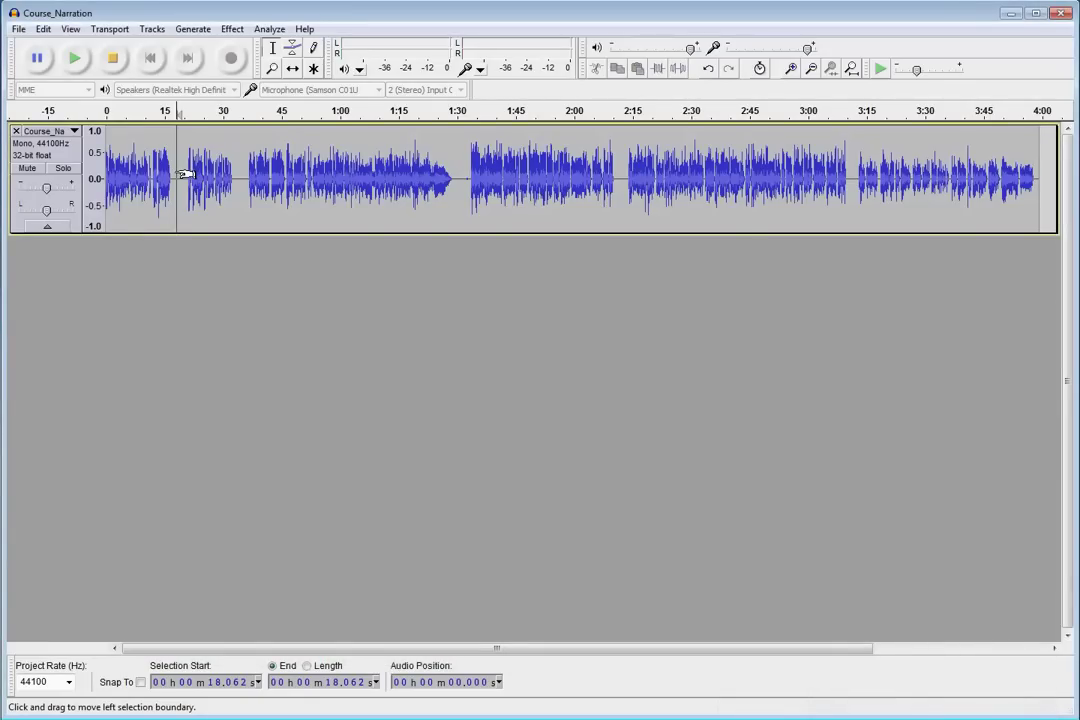
- Add a label at 18.062 s on a new label track and name it 01-Intro
left_click(151, 30)
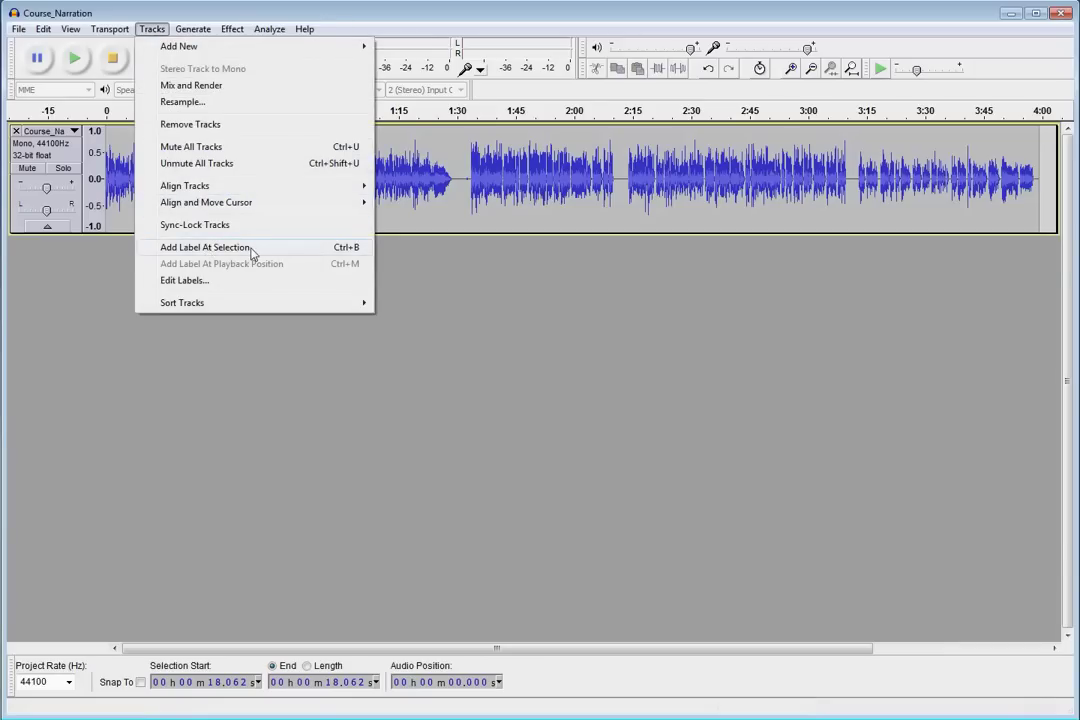
left_click(205, 247)
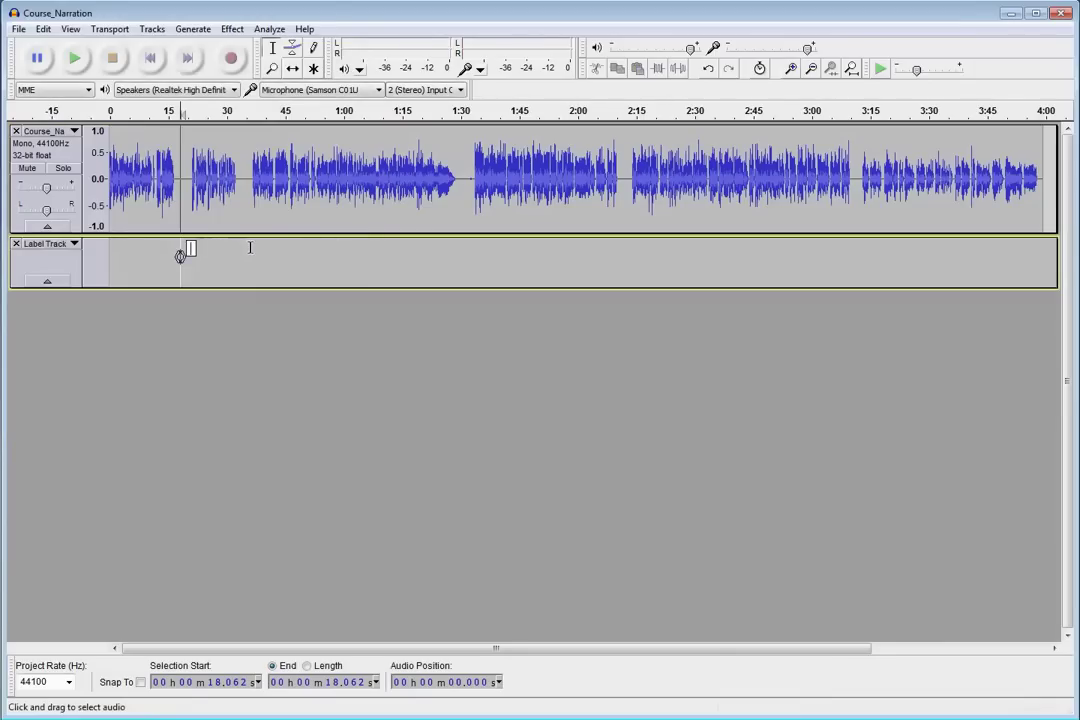
type("01-")
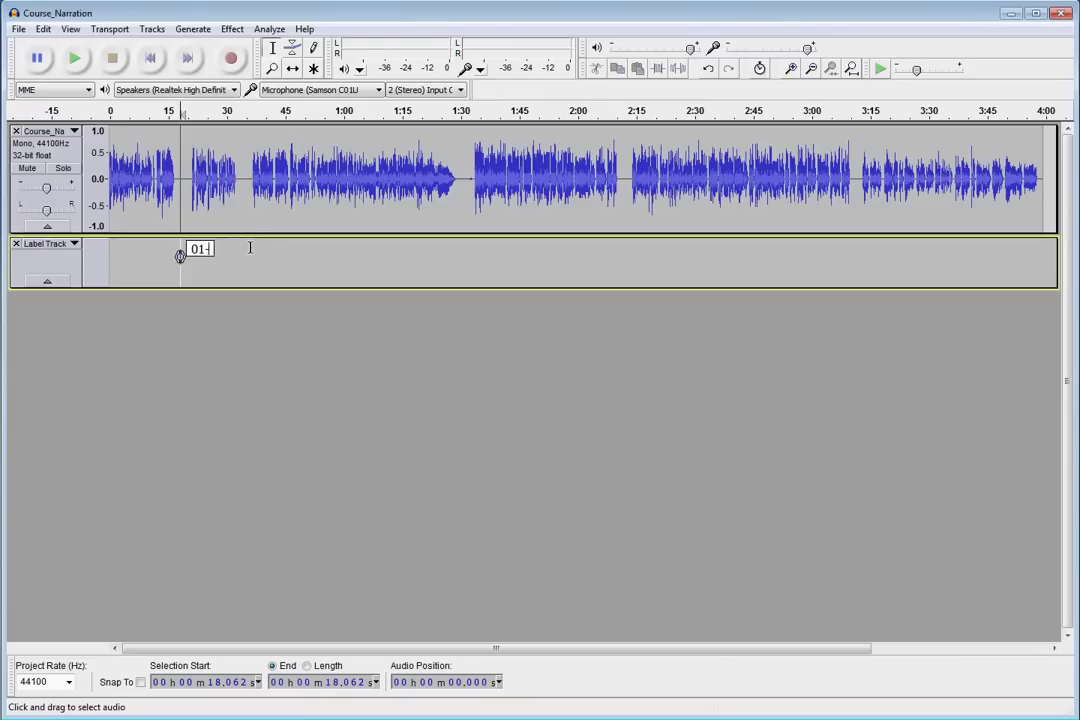
type("Intro")
- Add labels 02-Objectives at 34.394 s and 03-Start at 1:30.309 with Ctrl+B
left_click(245, 184)
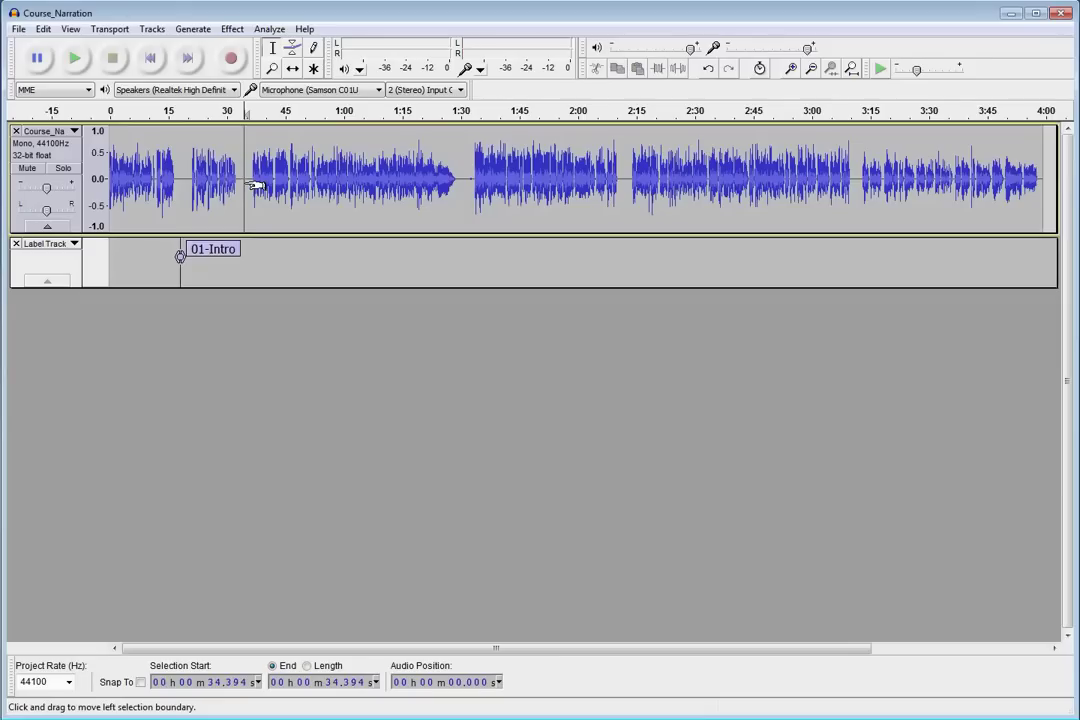
key("ctrl+b")
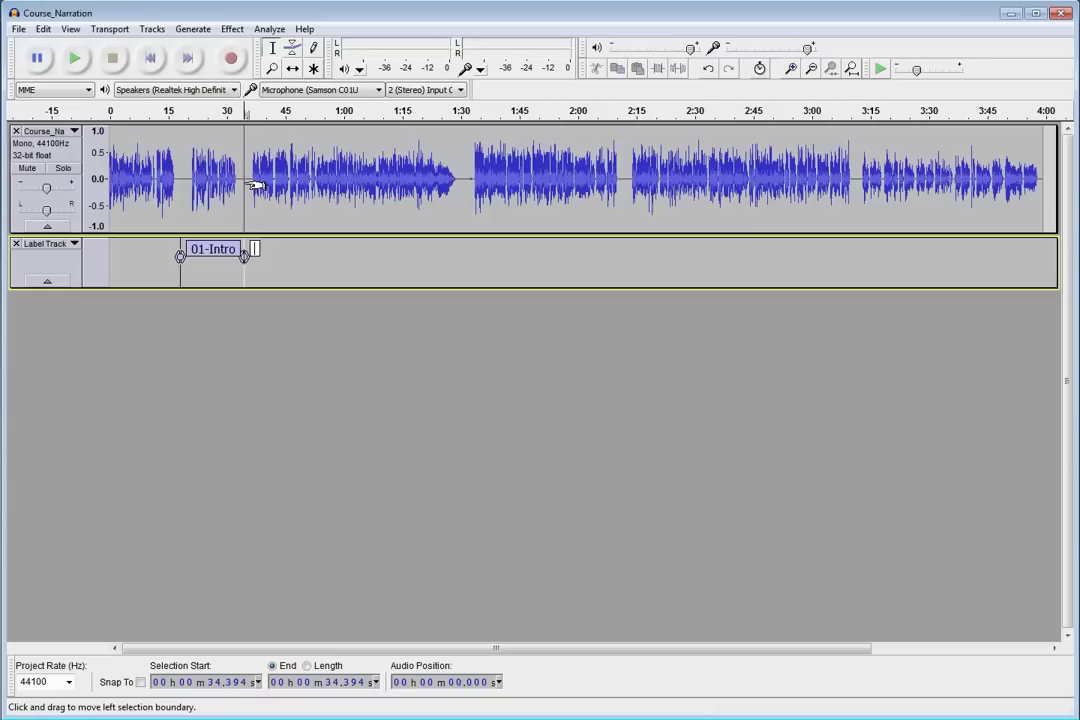
type("02-Objectives")
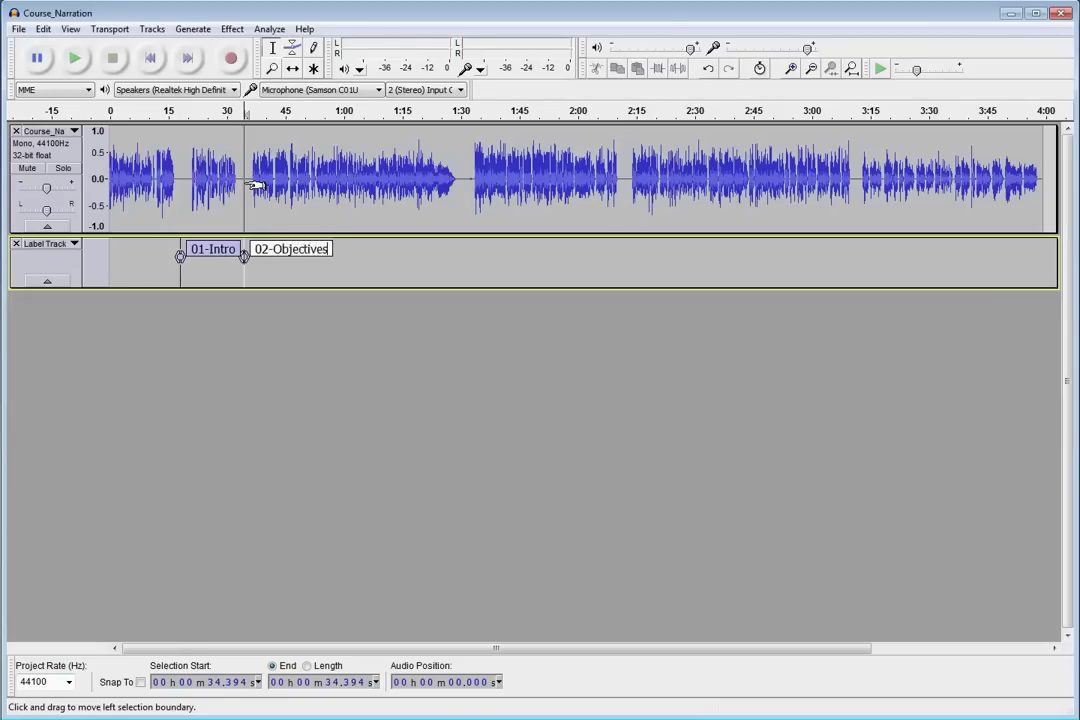
left_click(462, 182)
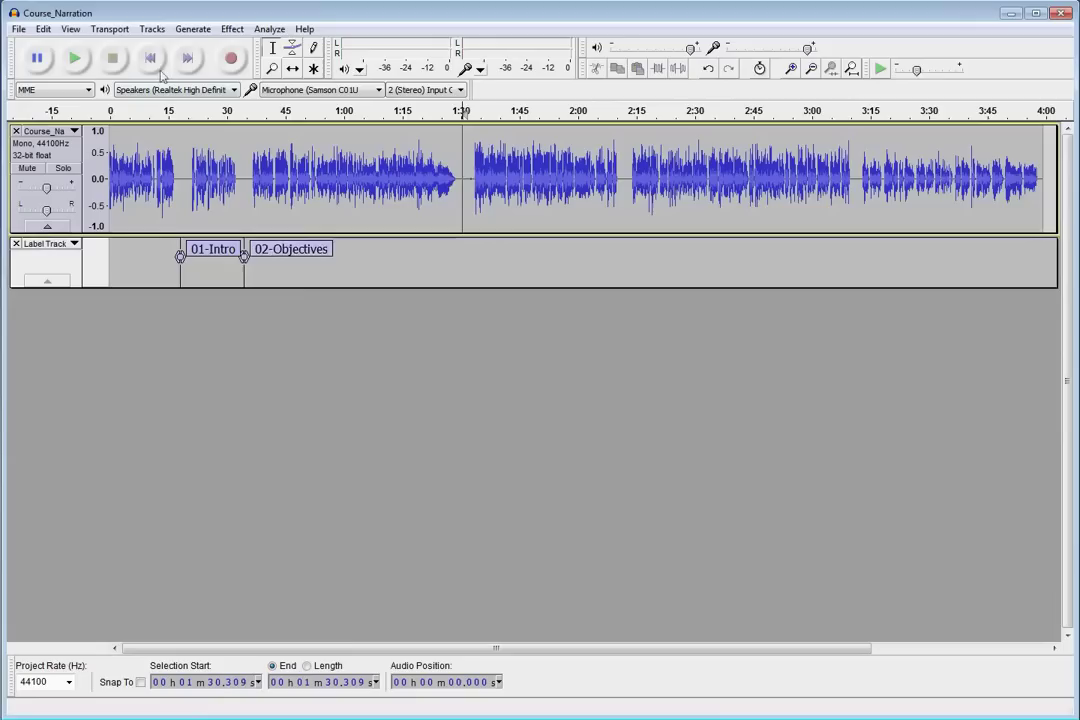
key("ctrl+b")
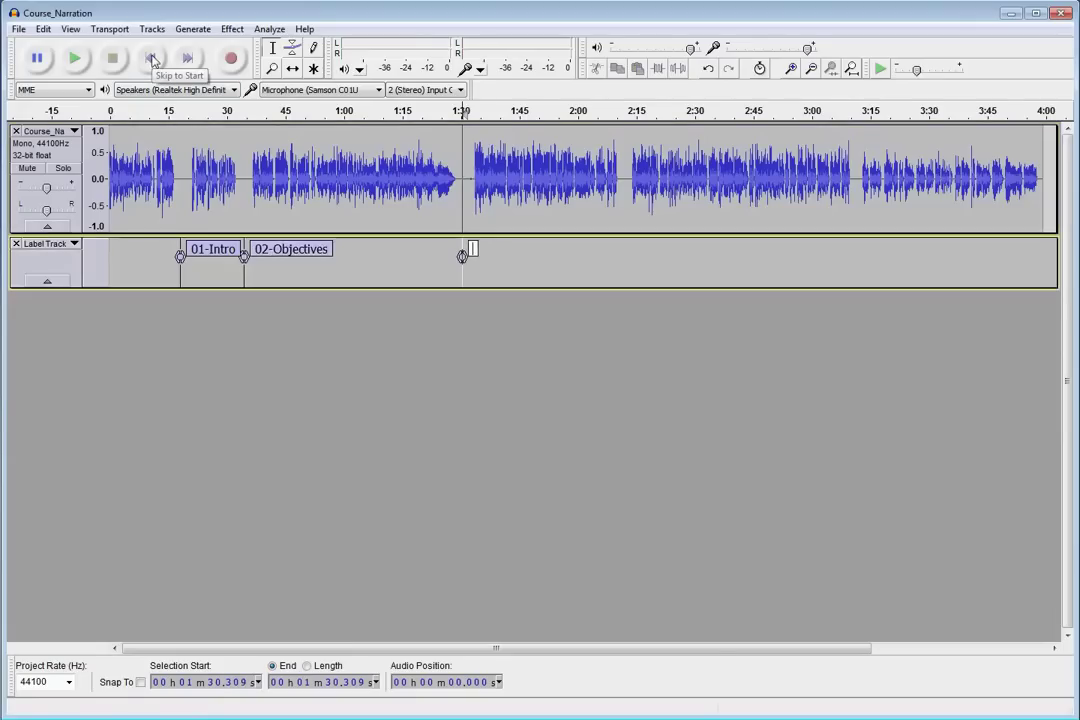
type("03-Start")
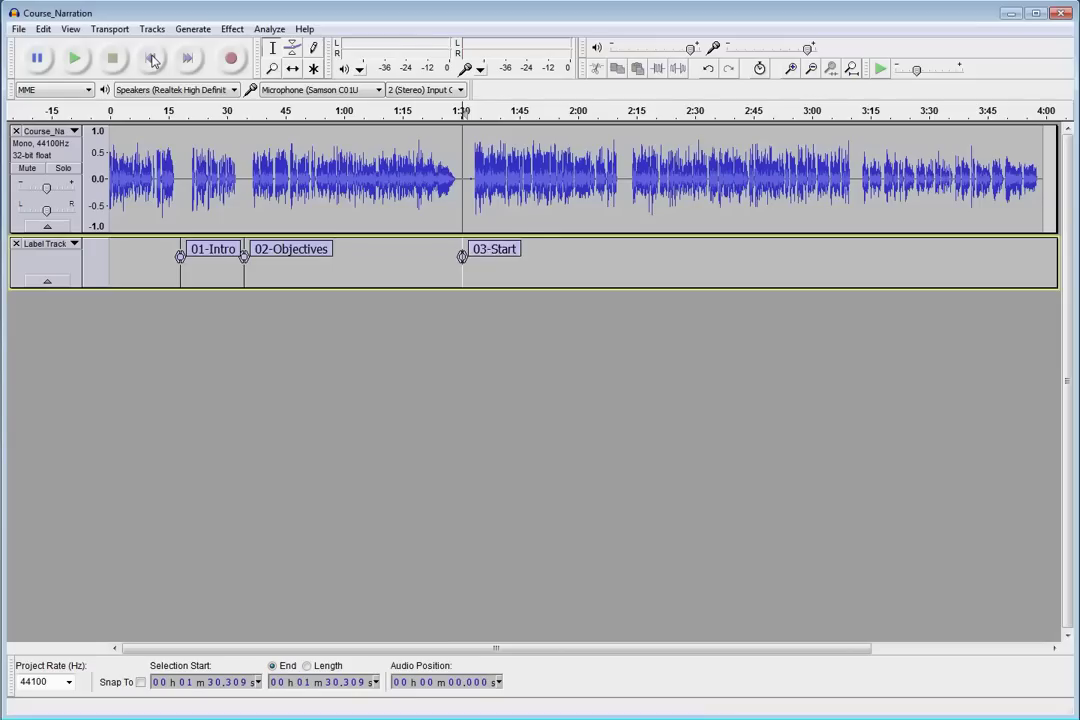
- Open Export Multiple, set to split by labels into Split Audio Test with label-based file names
left_click(24, 30)
left_click(22, 30)
left_click(43, 29)
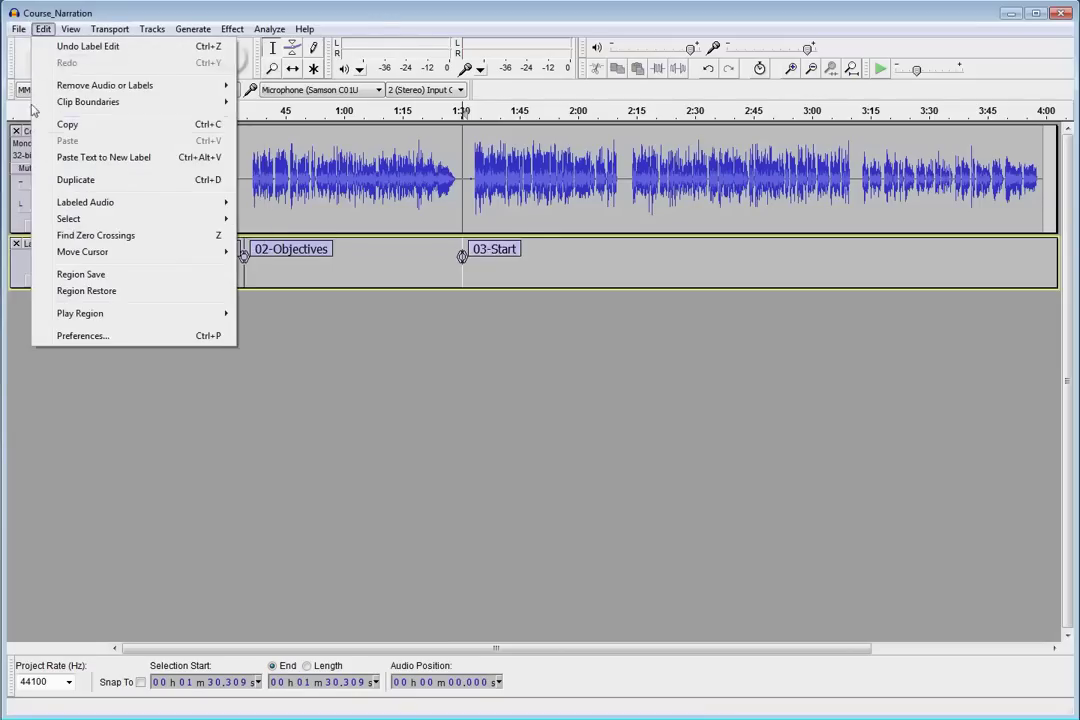
mouse_move(20, 35)
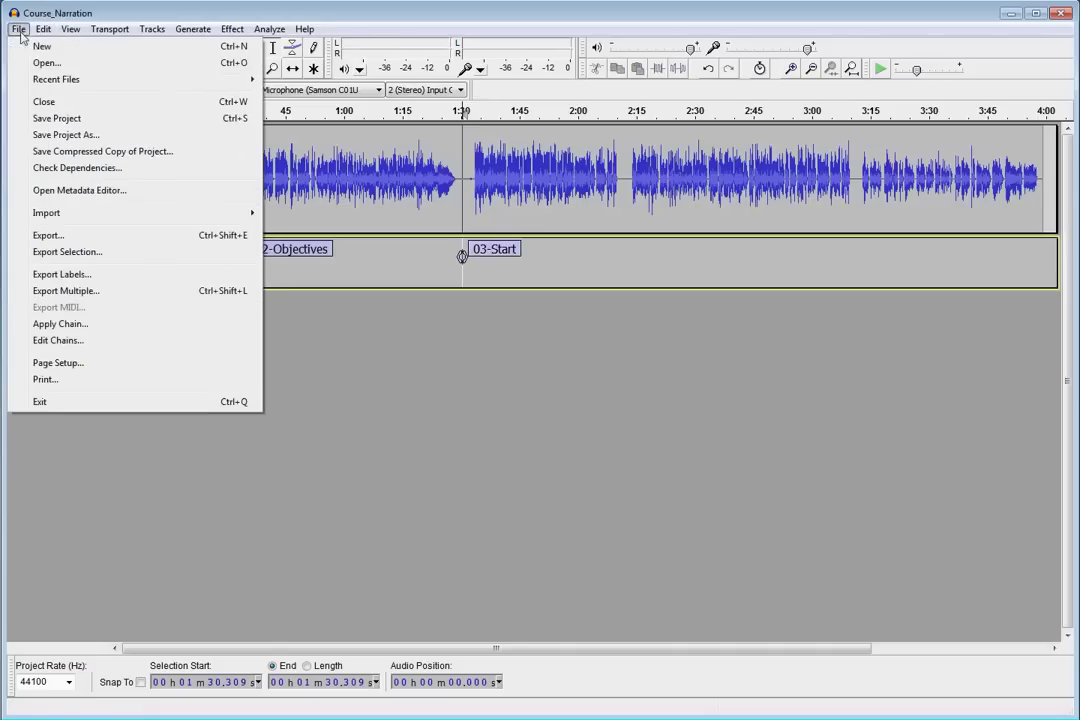
left_click(55, 292)
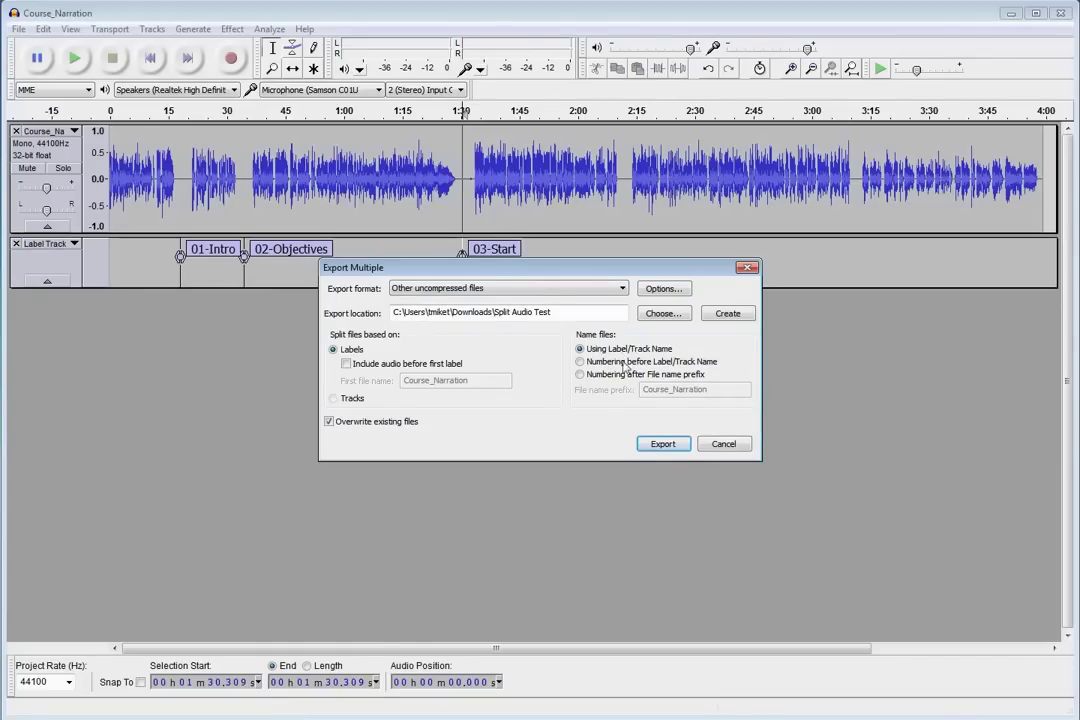
- Export 01-Intro.wav, 02-Objectives.wav and 03-Start.wav, accepting each file's metadata
left_click(663, 446)
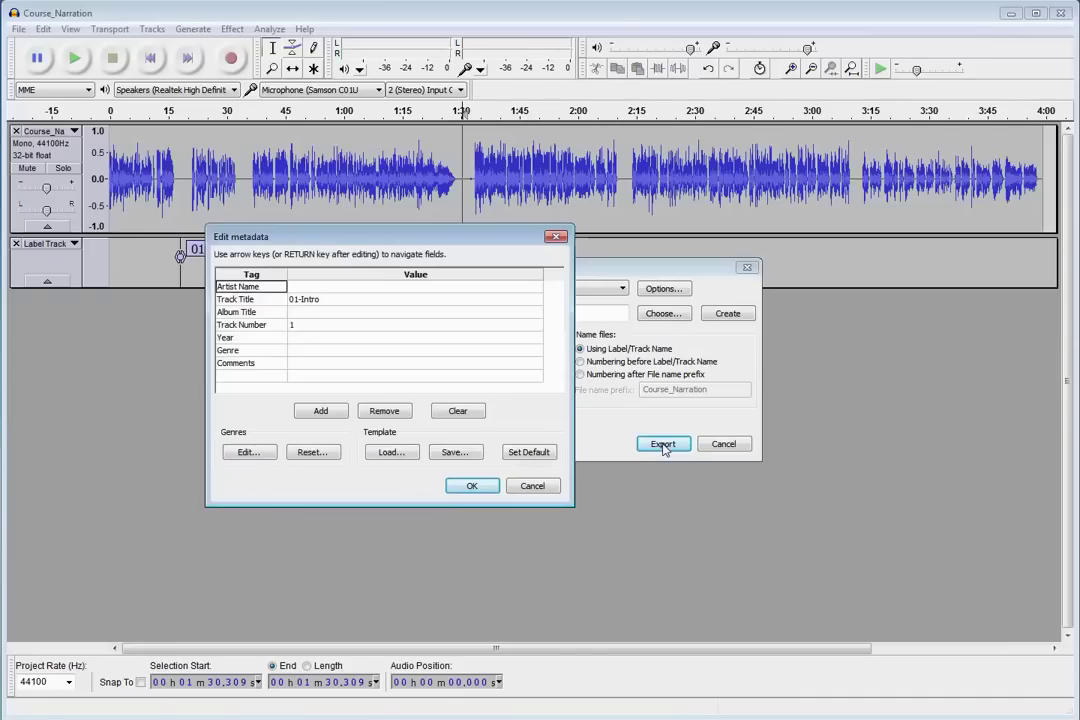
left_click(335, 301)
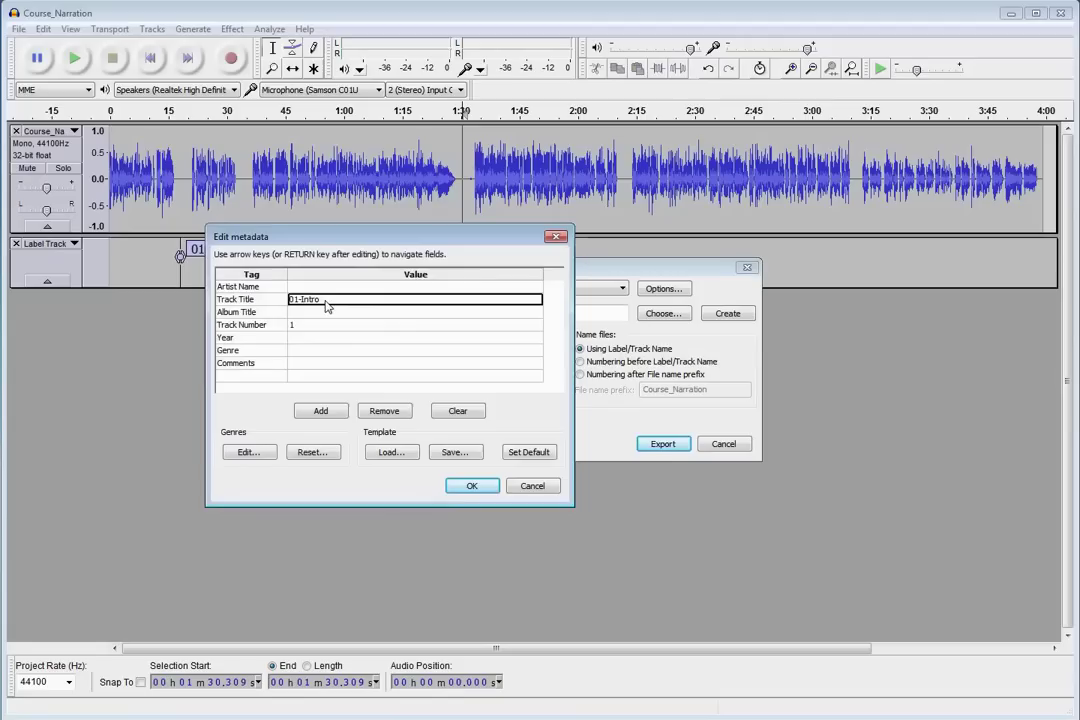
left_click(472, 486)
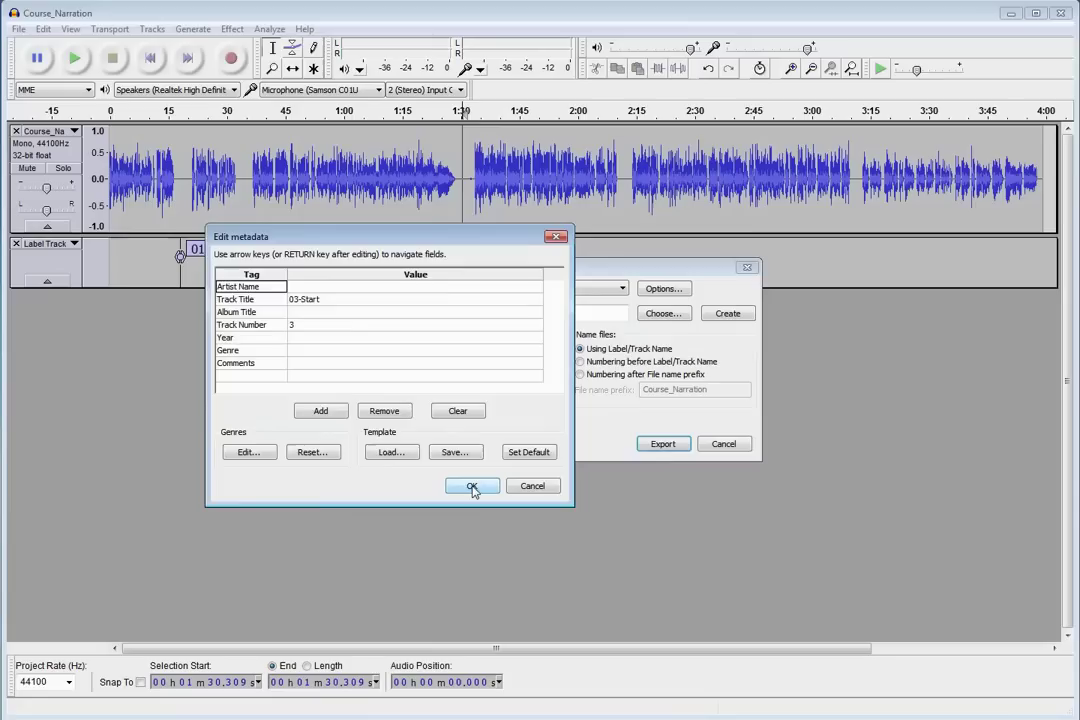
left_click(472, 486)
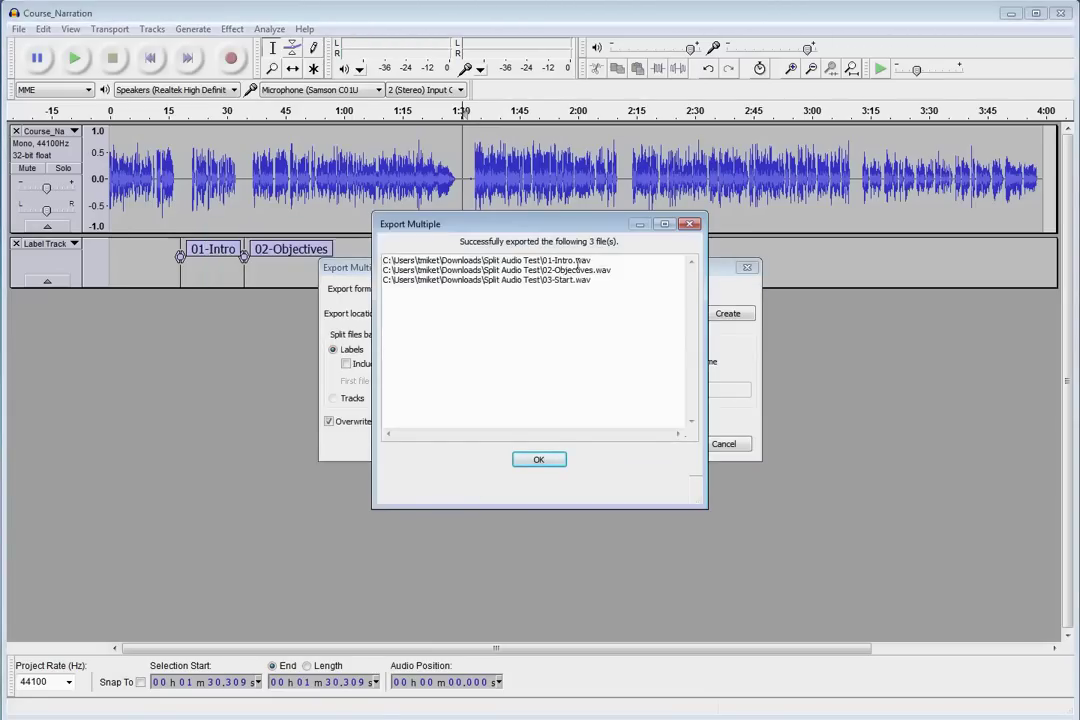
- Dismiss the export report and inspect 01-Intro.wav, 02-Objectives.wav and 03-Start.wav in Explorer
left_click(540, 460)
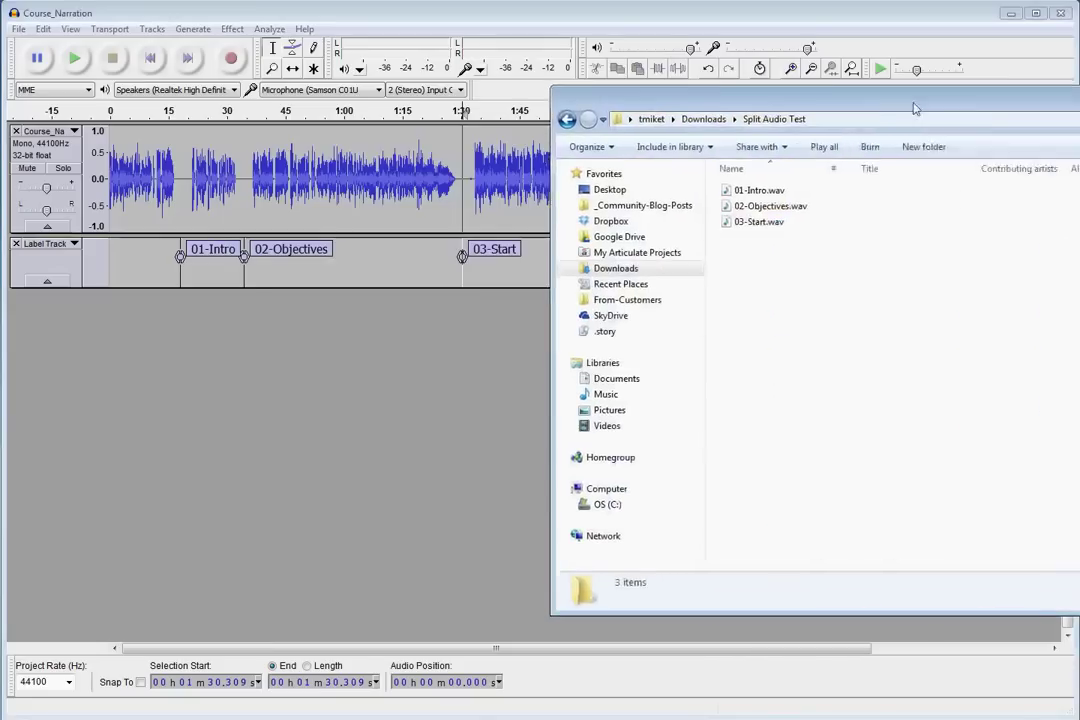
left_click_drag(916, 106, 545, 96)
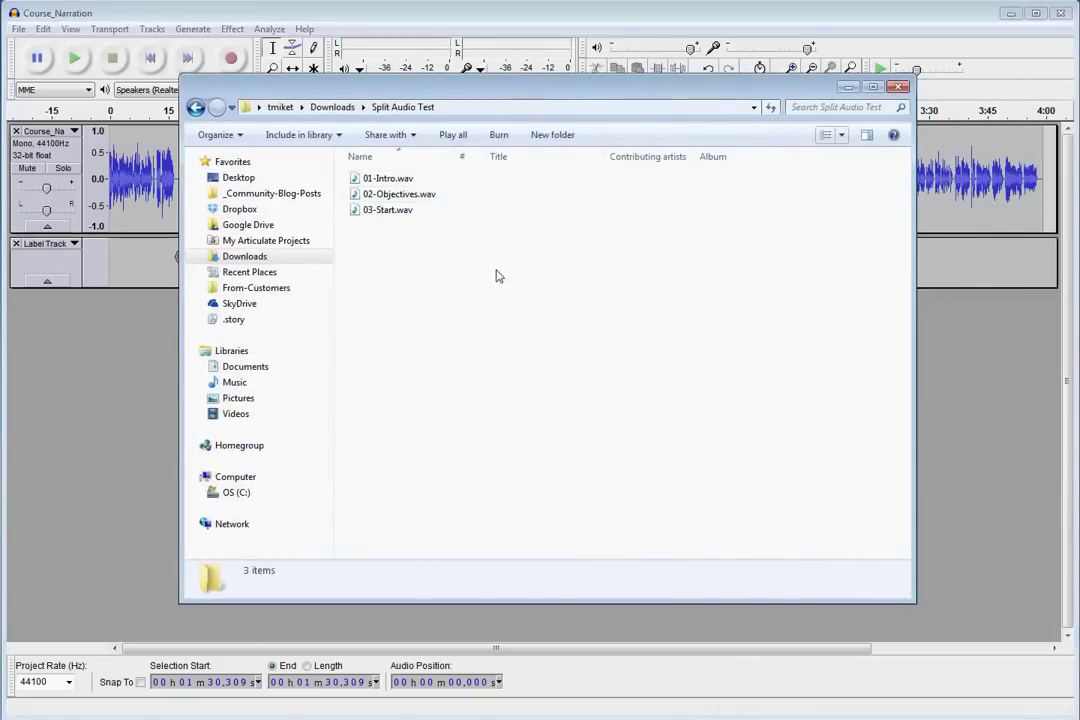
left_click(416, 184)
left_click(418, 194)
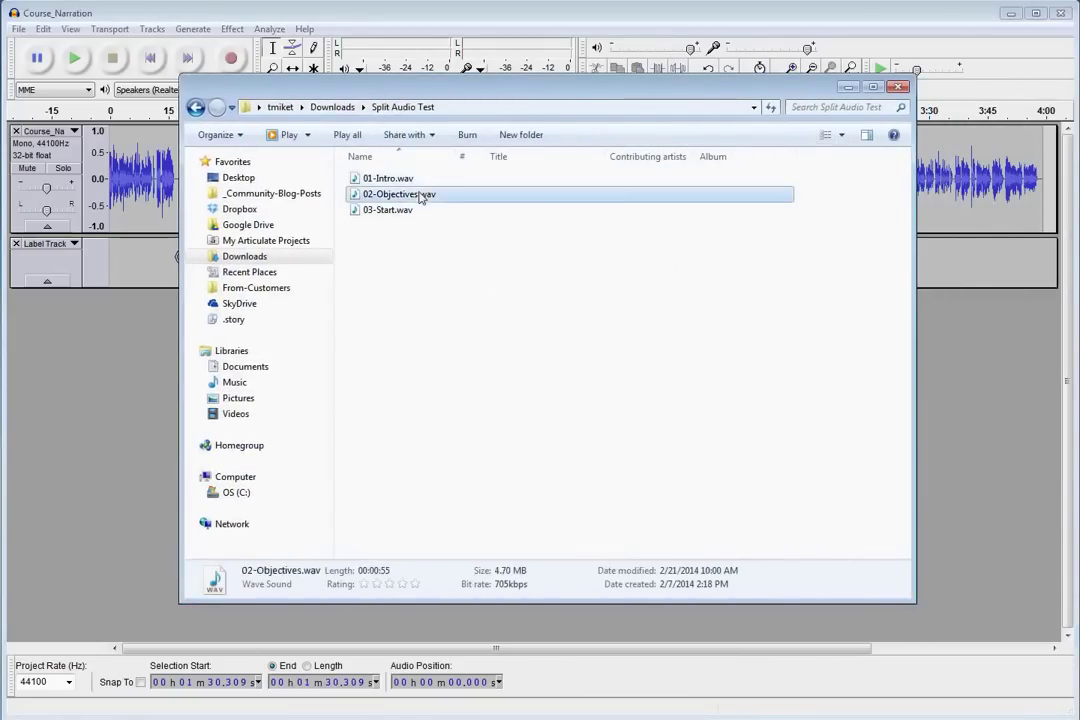
left_click(415, 210)
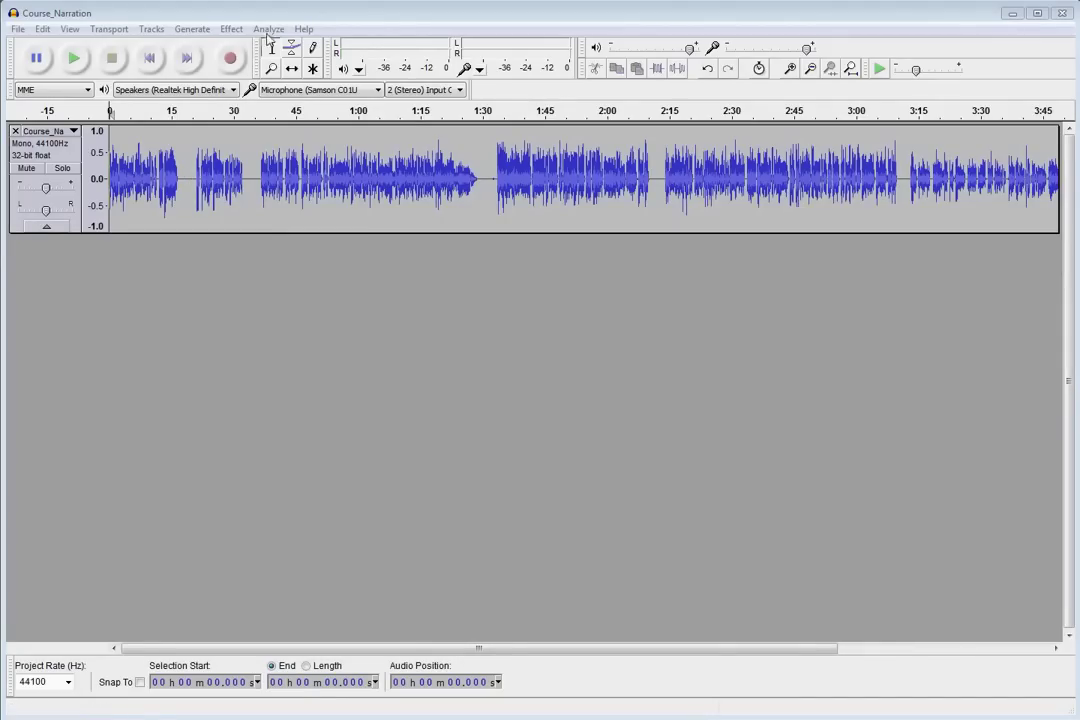
- Run Silence Finder with default settings (26 dB, 1.0 s, 0.50 s) to add 'S' labels
left_click(268, 29)
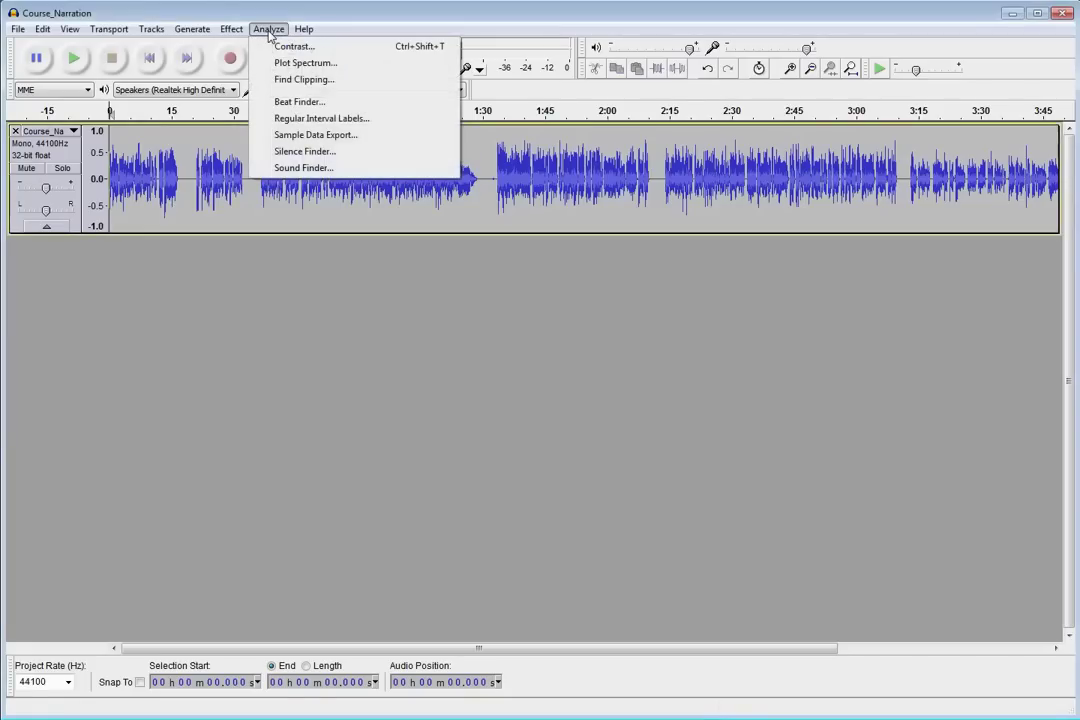
left_click(331, 158)
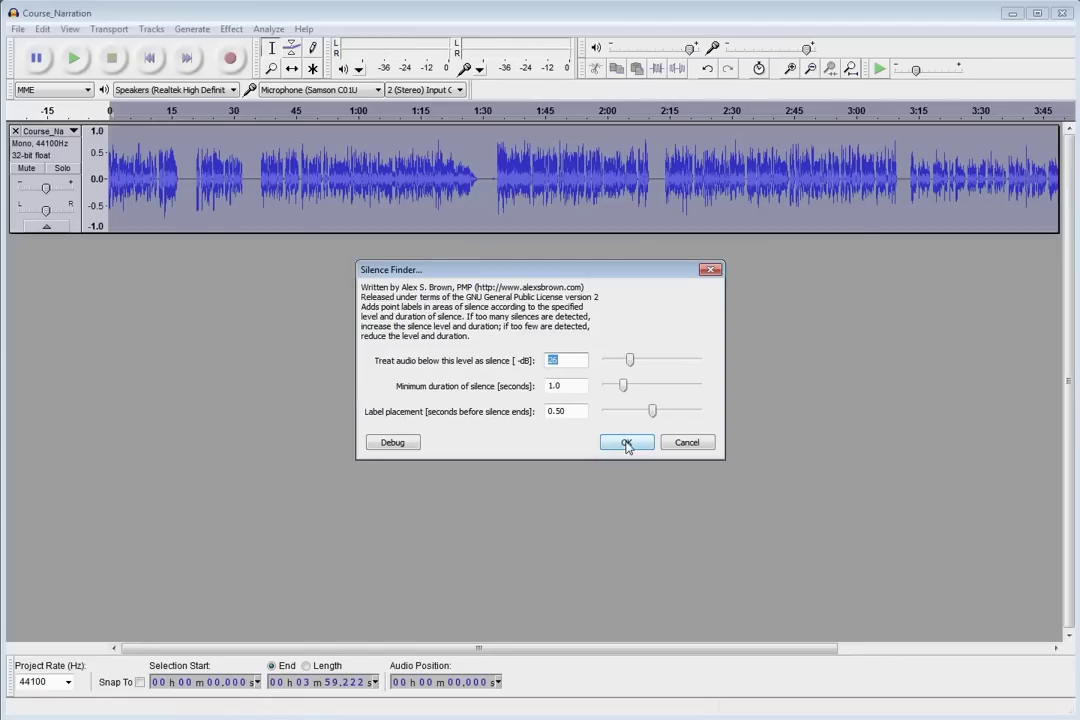
left_click(626, 443)
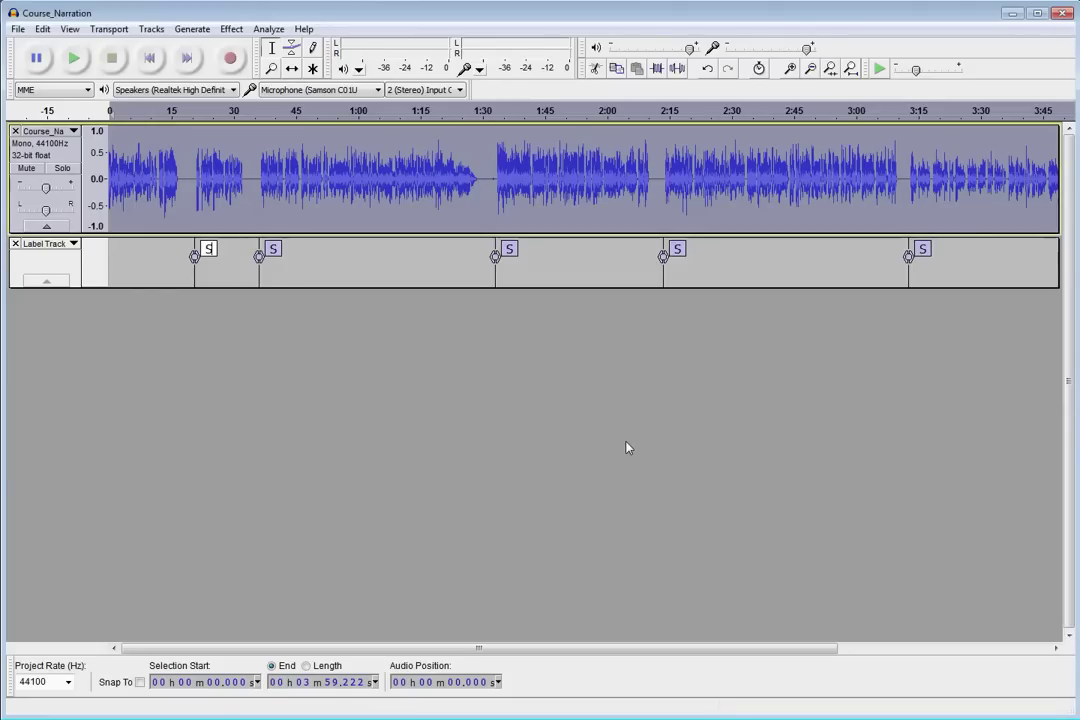
- Replace the 'S' text of the first two silence labels with 01-Intro and 02-Objectives
left_click(208, 249)
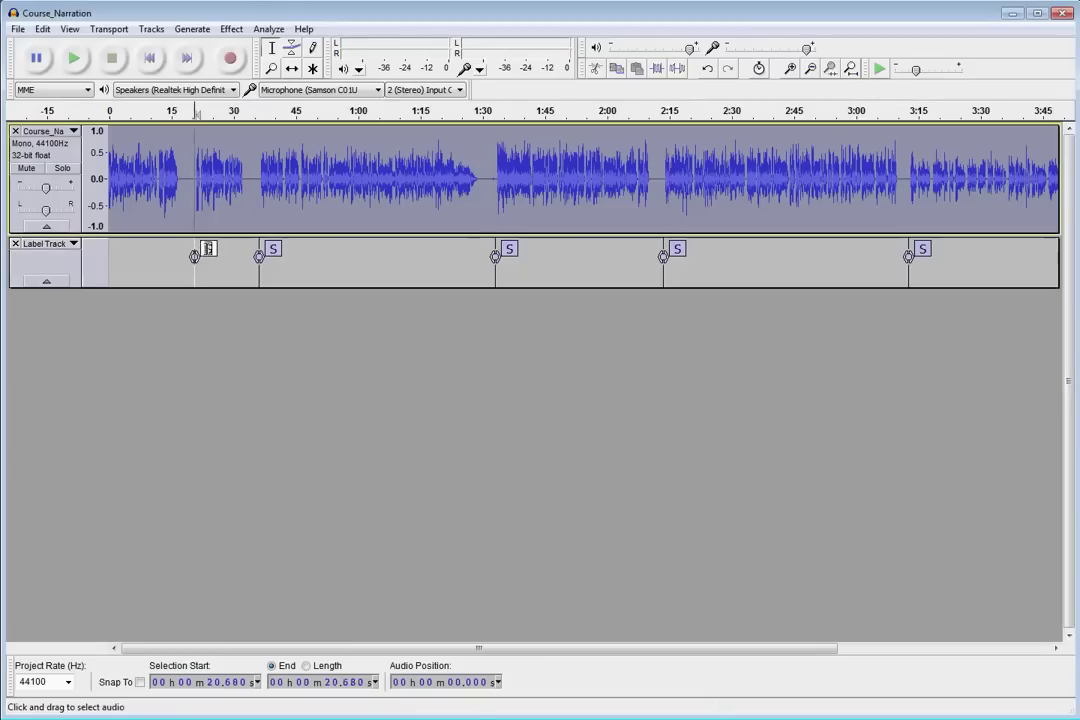
left_click(208, 249)
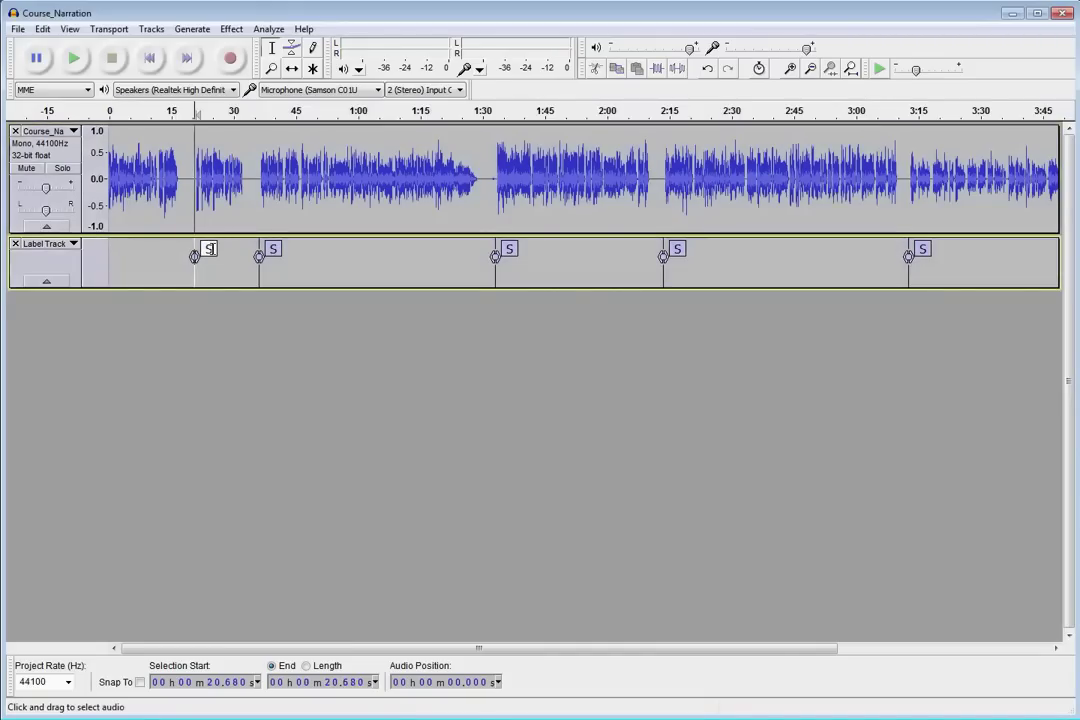
key("BackSpace")
key("alt")
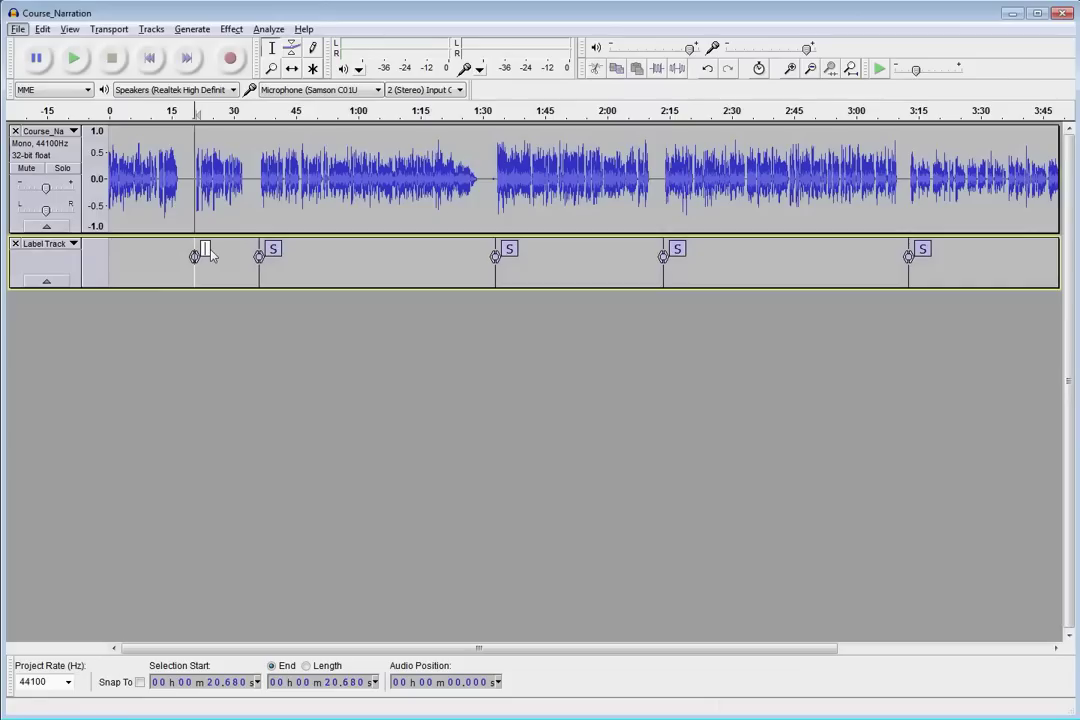
key("Escape")
type("I")
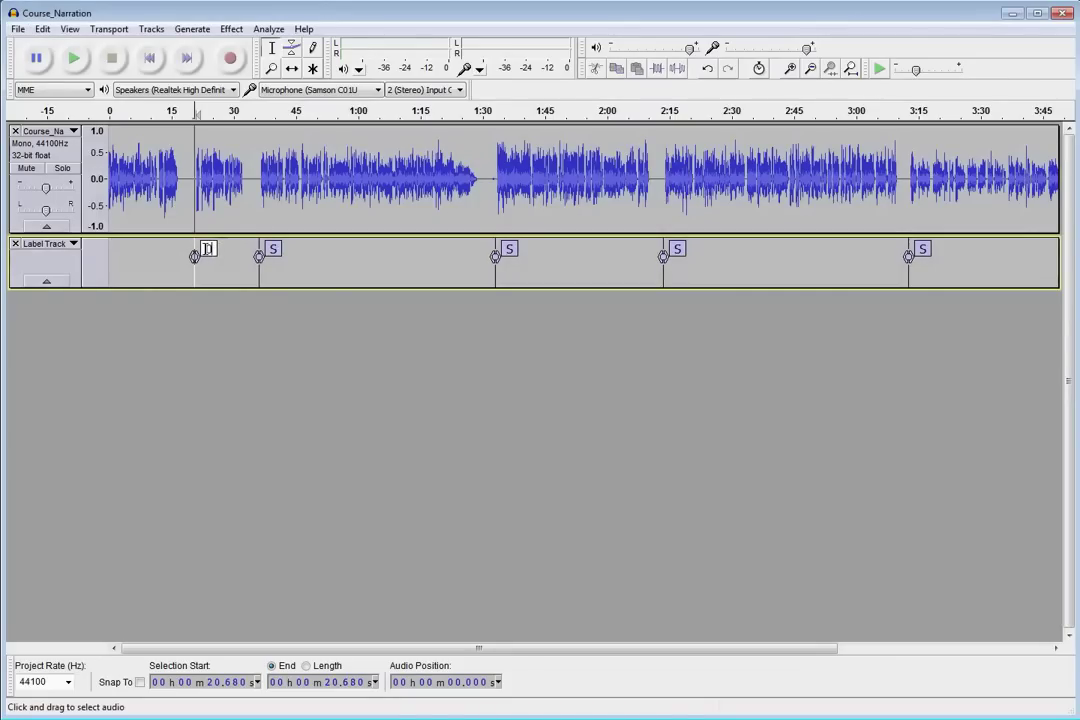
type("1-Intro")
left_click(272, 248)
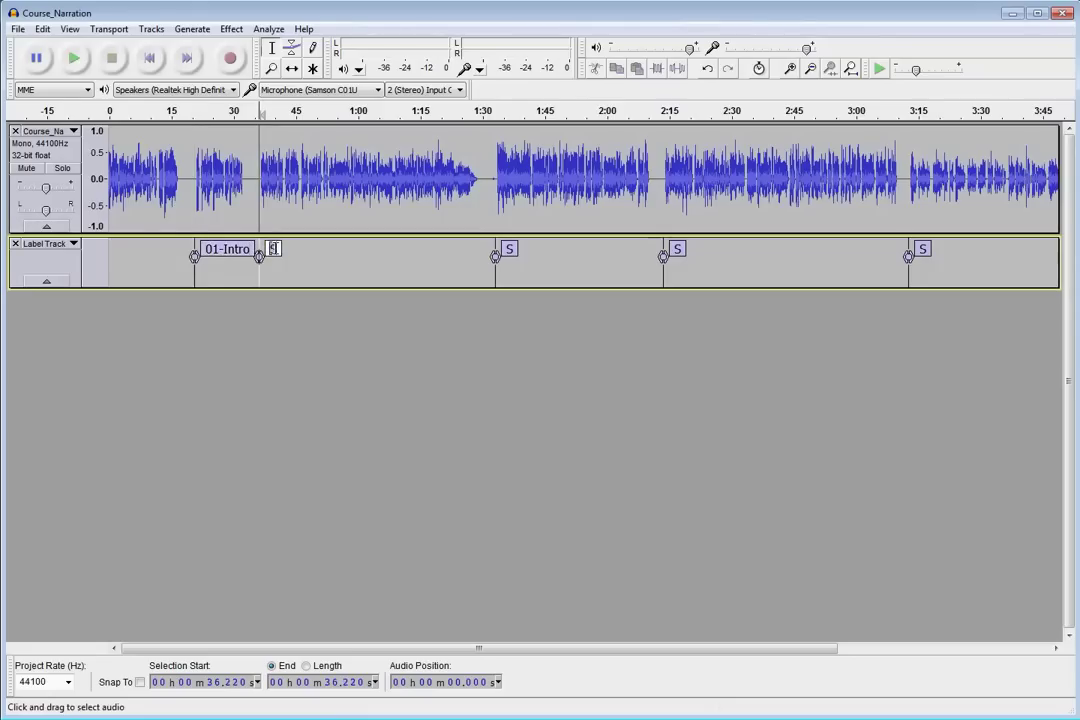
type("02-Objectives")
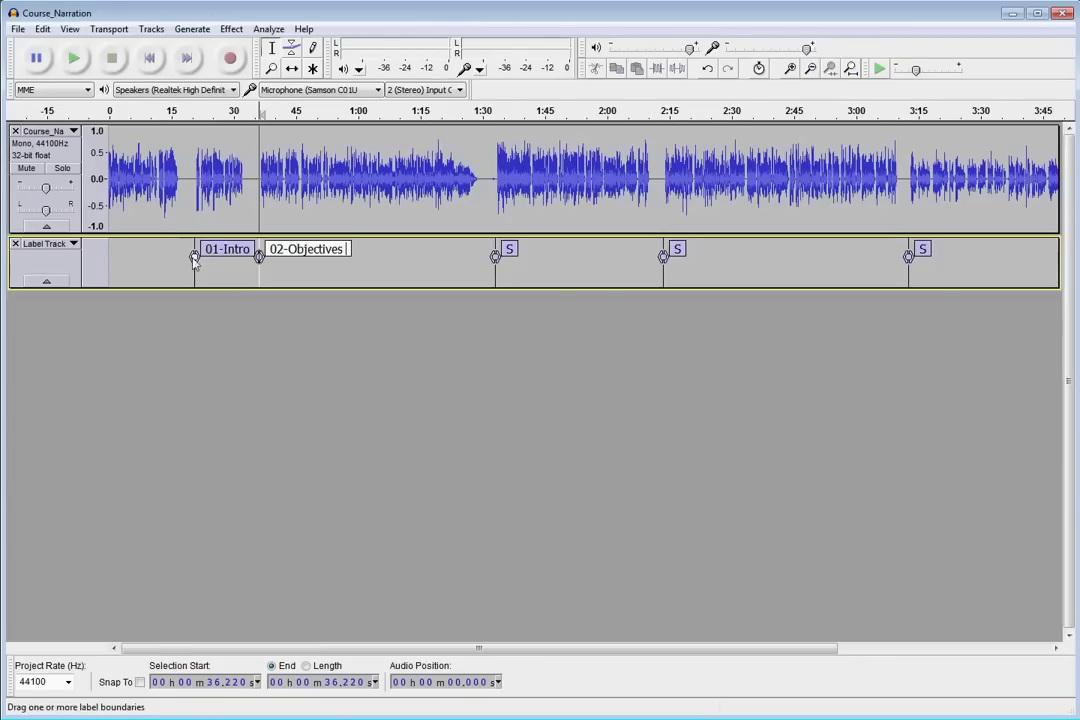
- Drag the first four labels slightly earlier, putting 02-Objectives at 34.484 s
left_click_drag(197, 260, 186, 262)
left_click_drag(259, 258, 252, 258)
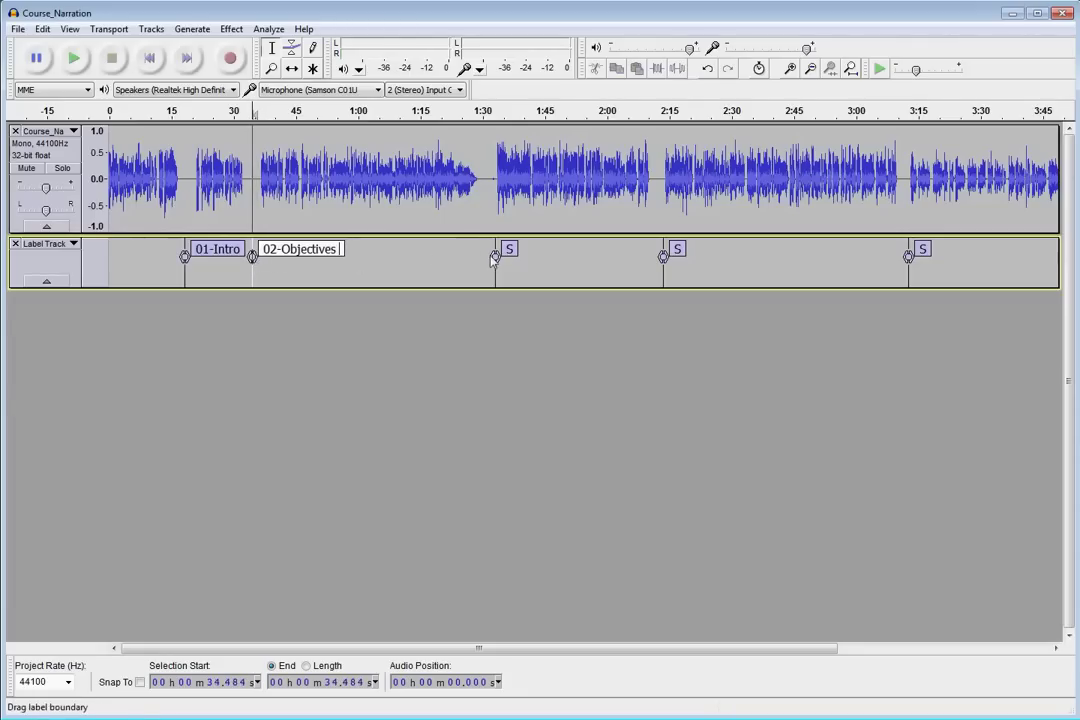
left_click_drag(495, 258, 484, 258)
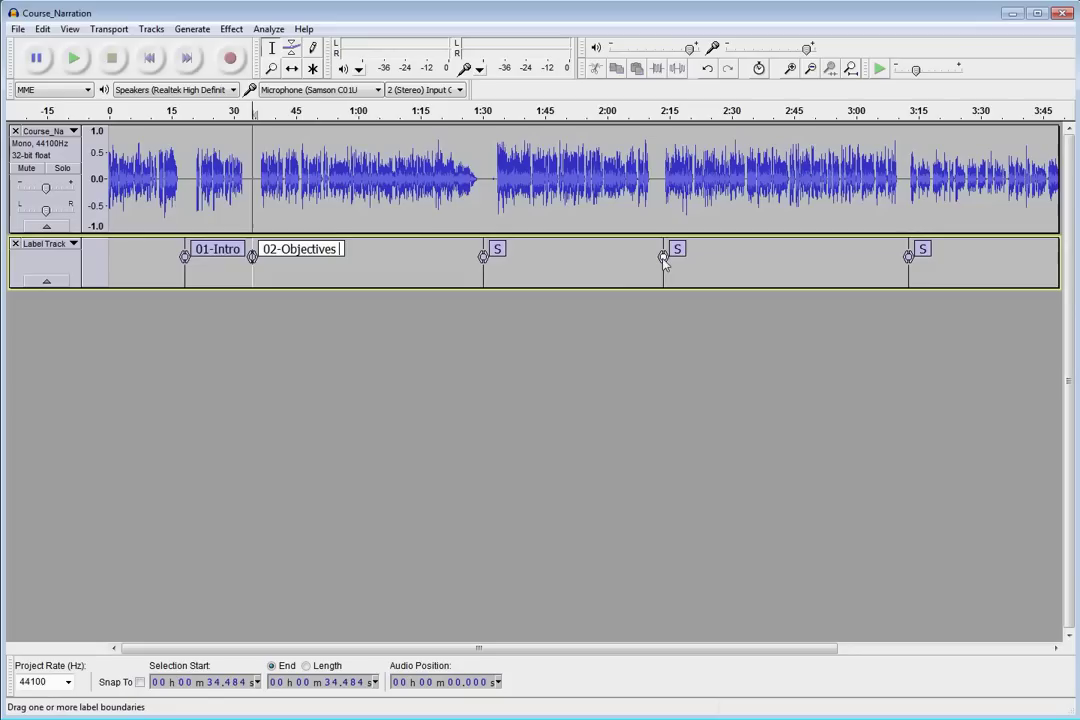
left_click_drag(664, 262, 661, 262)
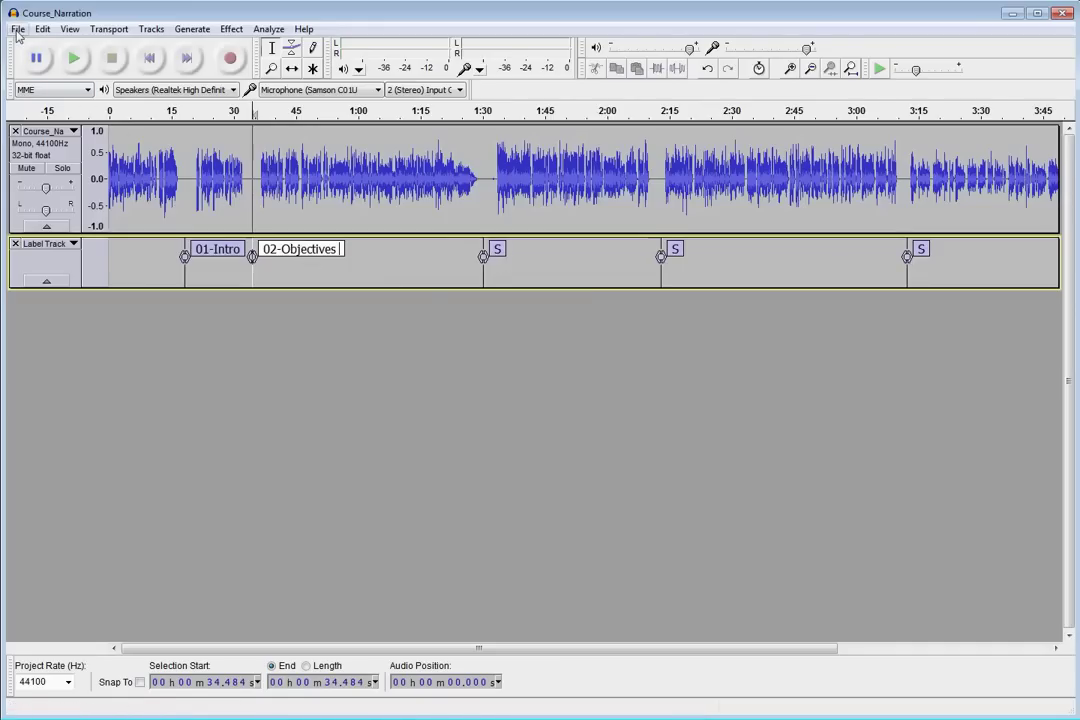
- Export Multiple by labels, producing 01-Intro, 02-Objectives, S, S-2, S-3 and S-4 WAVs
left_click(17, 30)
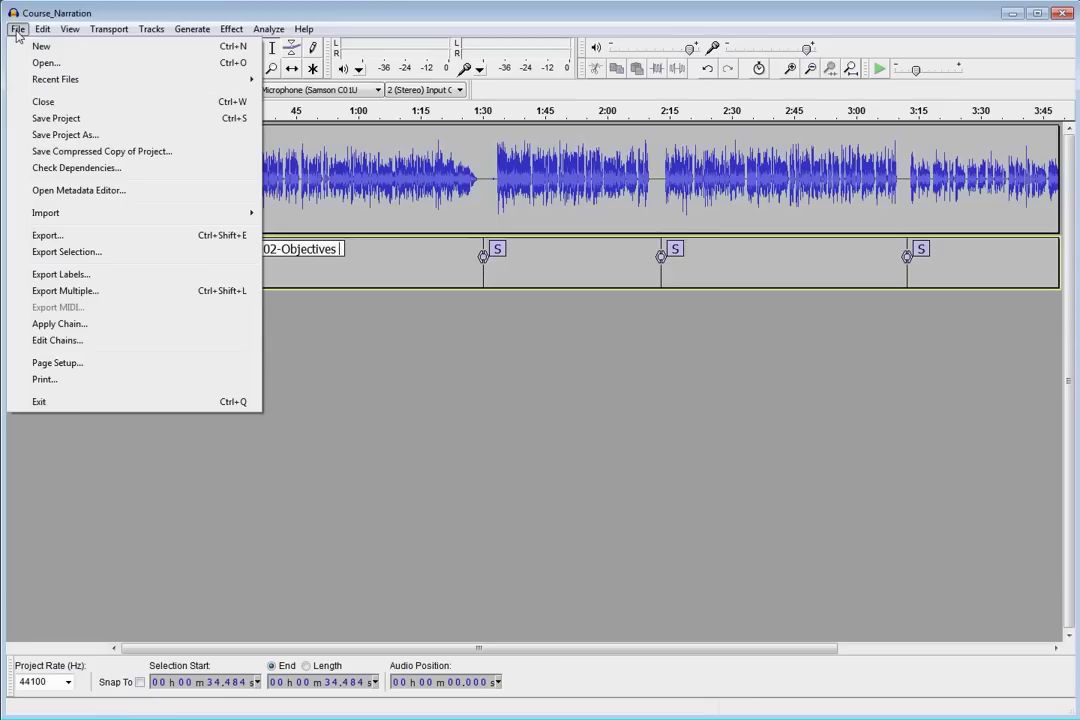
left_click(64, 291)
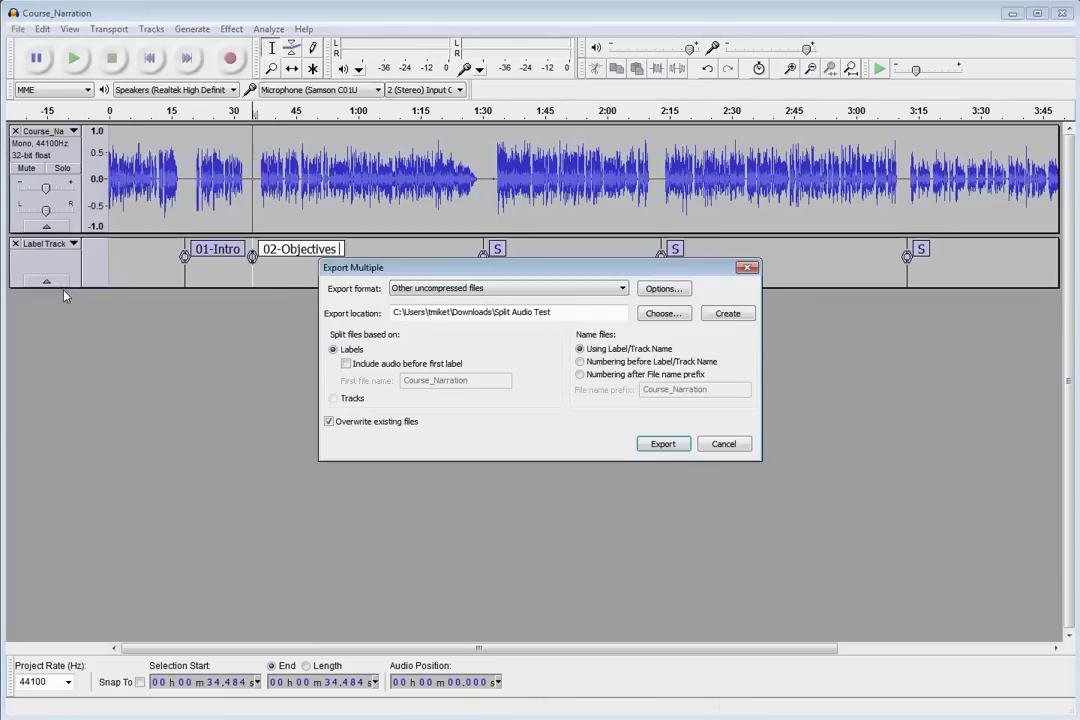
left_click(661, 446)
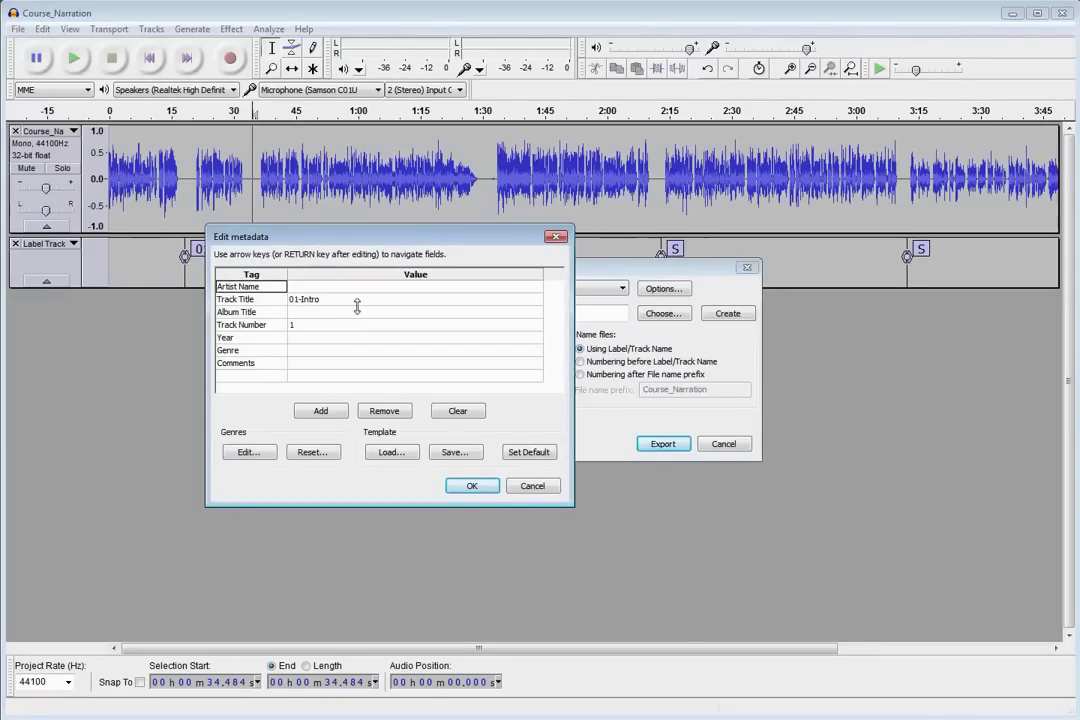
left_click(471, 487)
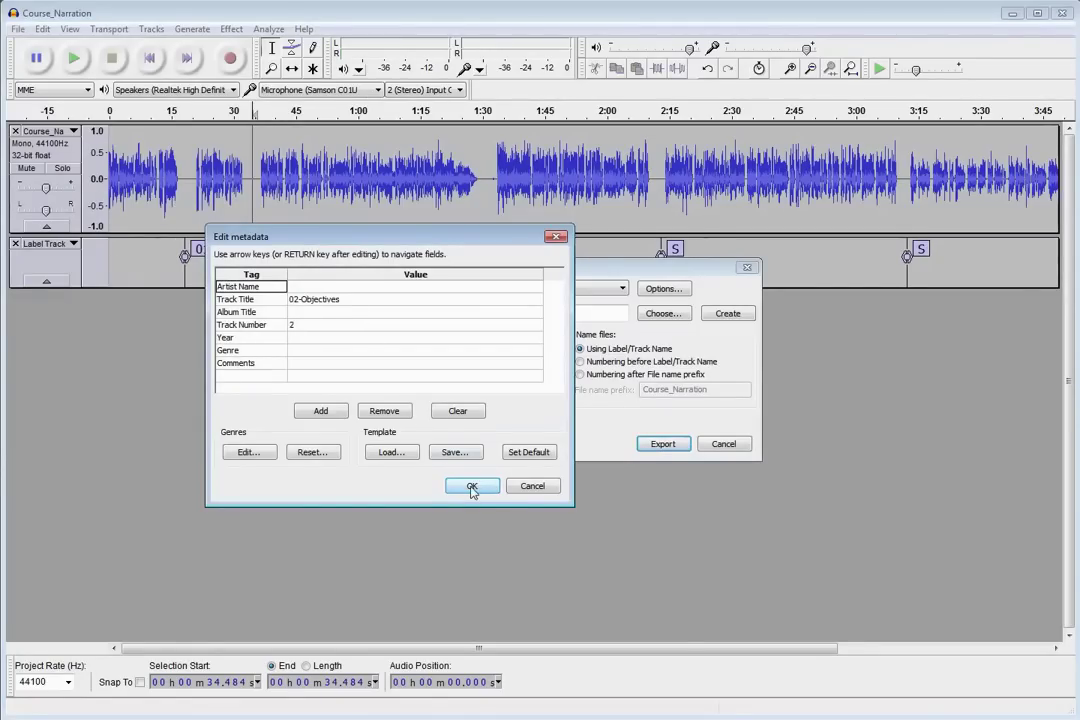
left_click(471, 487)
left_click(471, 487)
left_click(471, 487)
left_click(471, 487)
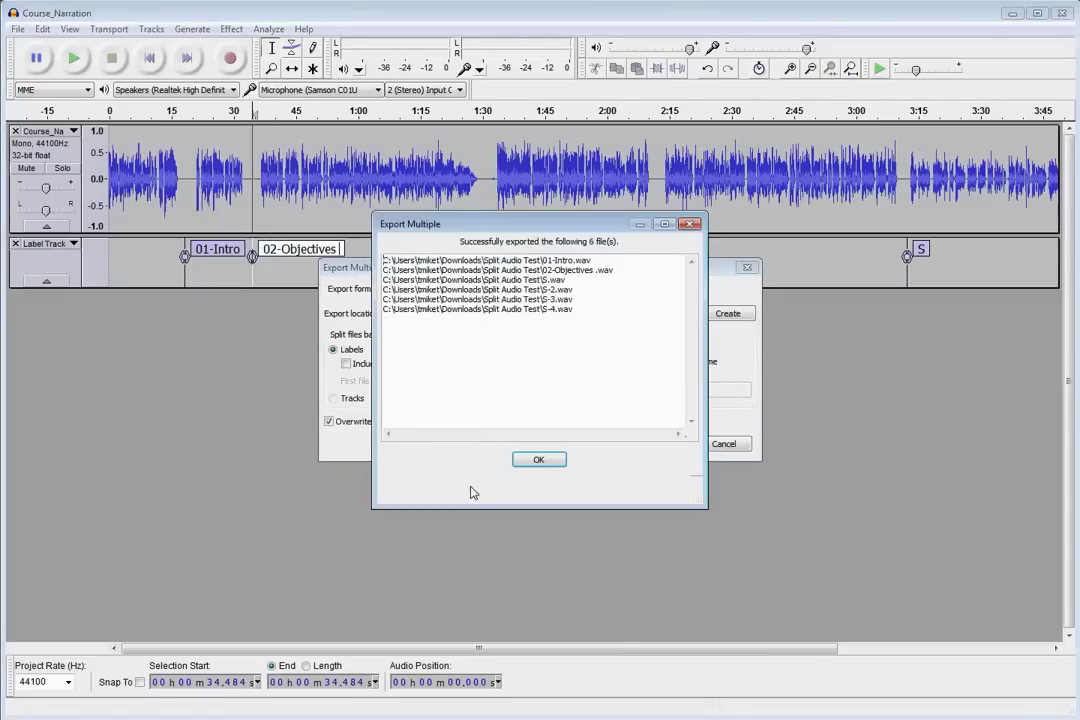